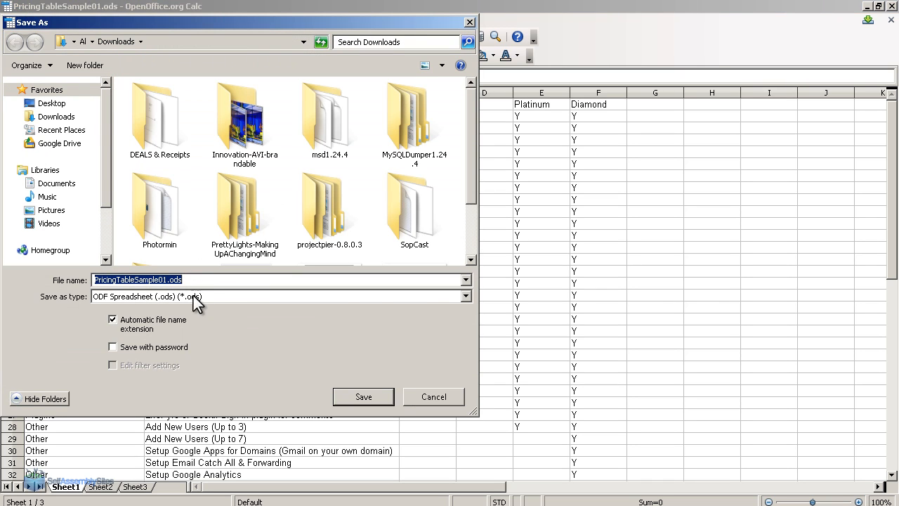
# Step: Save the pricing spreadsheet in Text CSV format as PricingTableSample01.csv
pyautogui.click(467, 296)
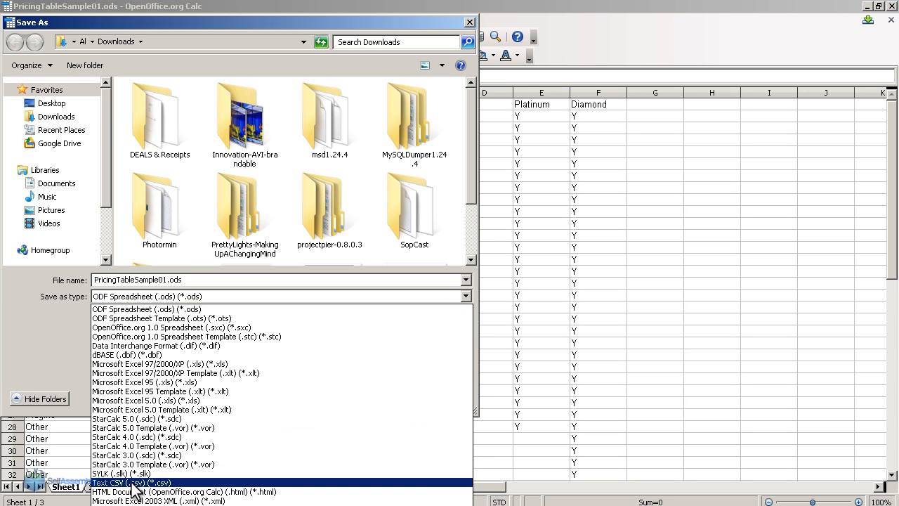
pyautogui.click(132, 483)
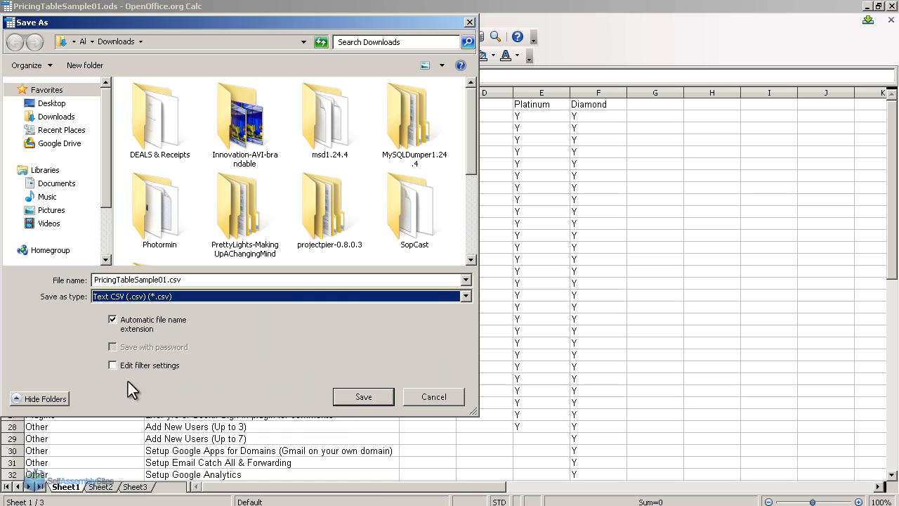
pyautogui.click(364, 396)
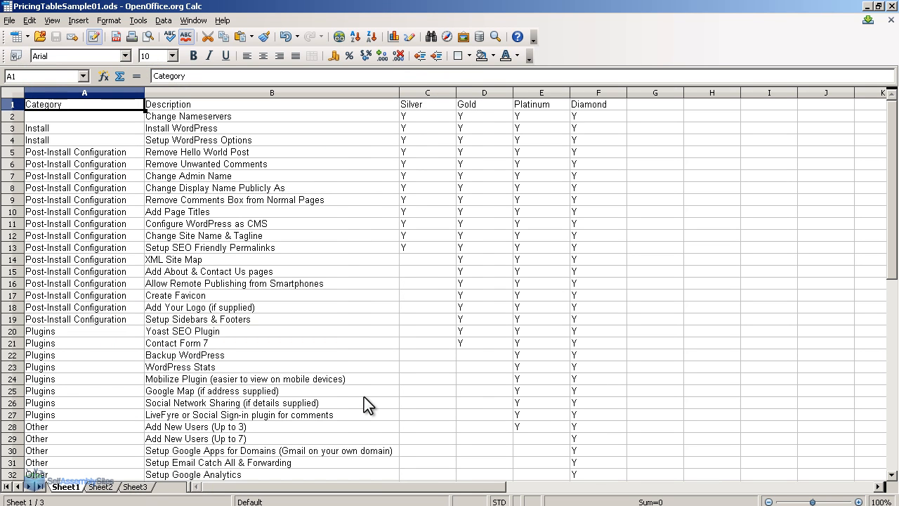
# Step: Switch to the WordPress dashboard in Chrome and search for new plugins with the term "wp table reloaded"
pyautogui.hotkey('alt', 'Tab')
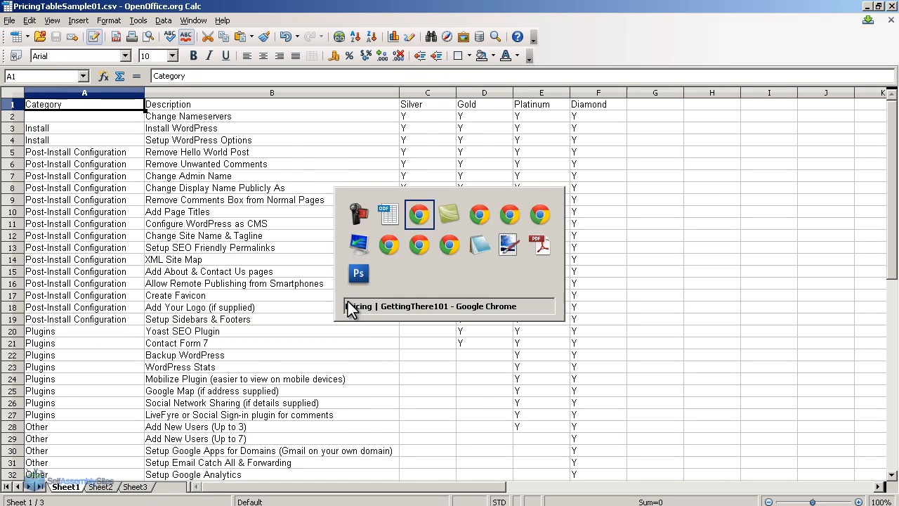
pyautogui.click(106, 15)
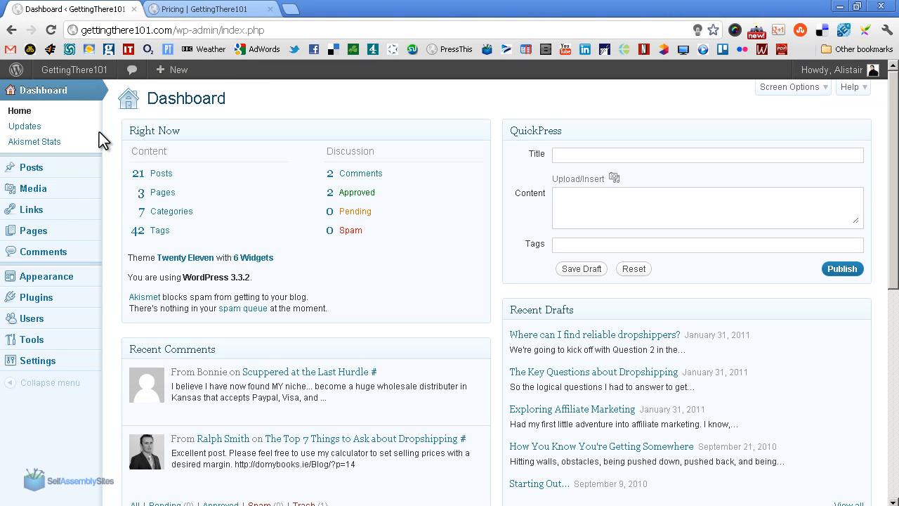
pyautogui.moveTo(54, 298)
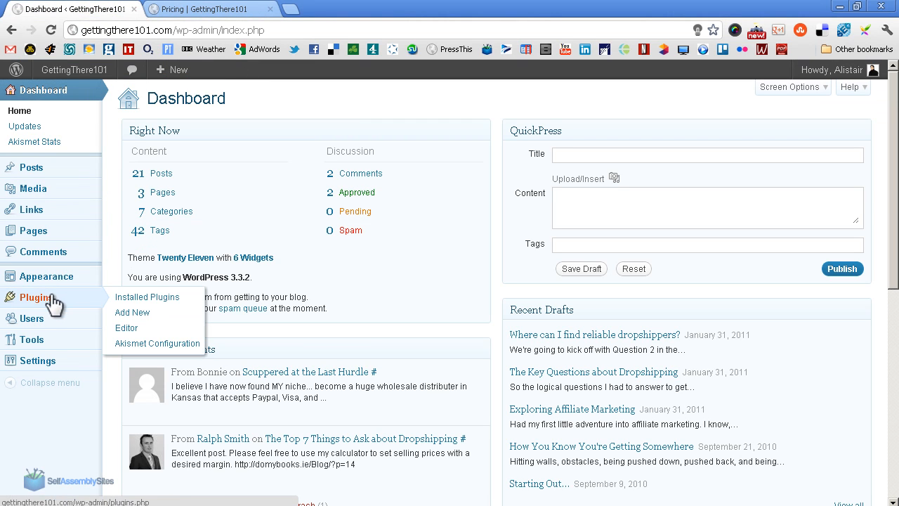
pyautogui.click(124, 313)
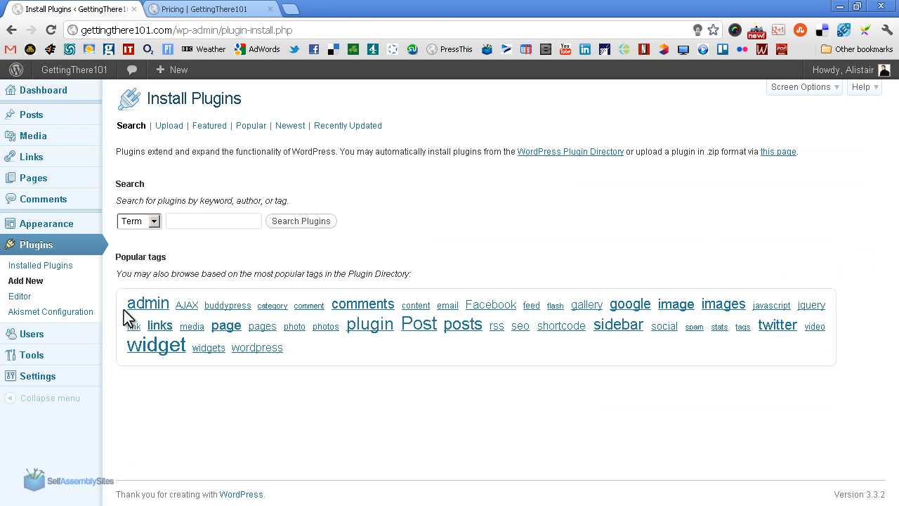
pyautogui.click(196, 217)
pyautogui.write('wp ')
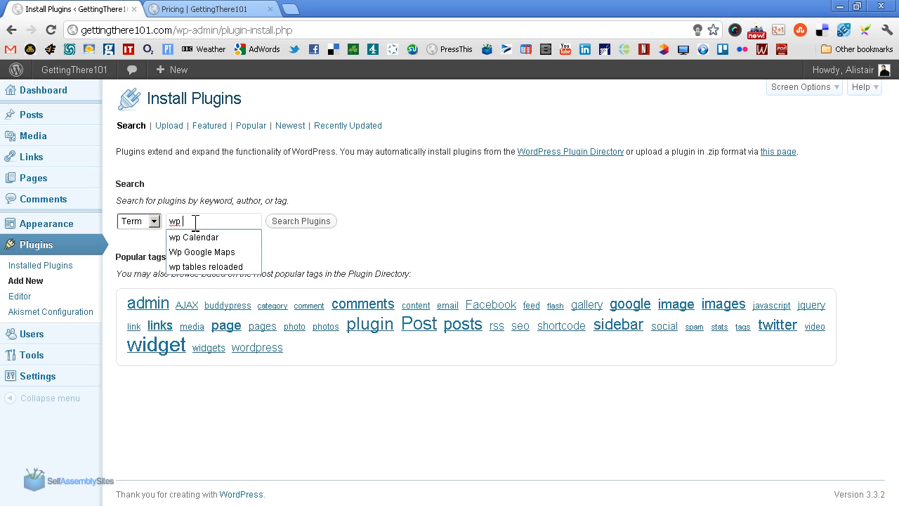
pyautogui.write('table reloaded')
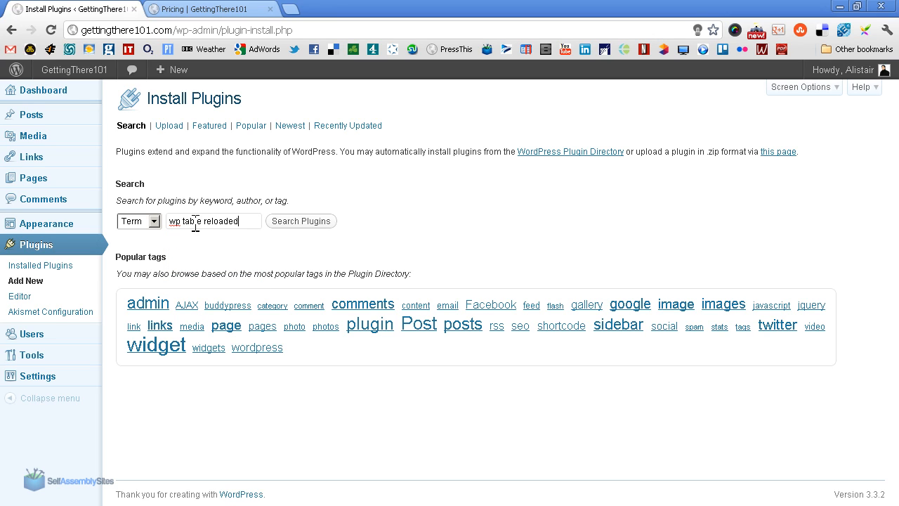
pyautogui.click(293, 220)
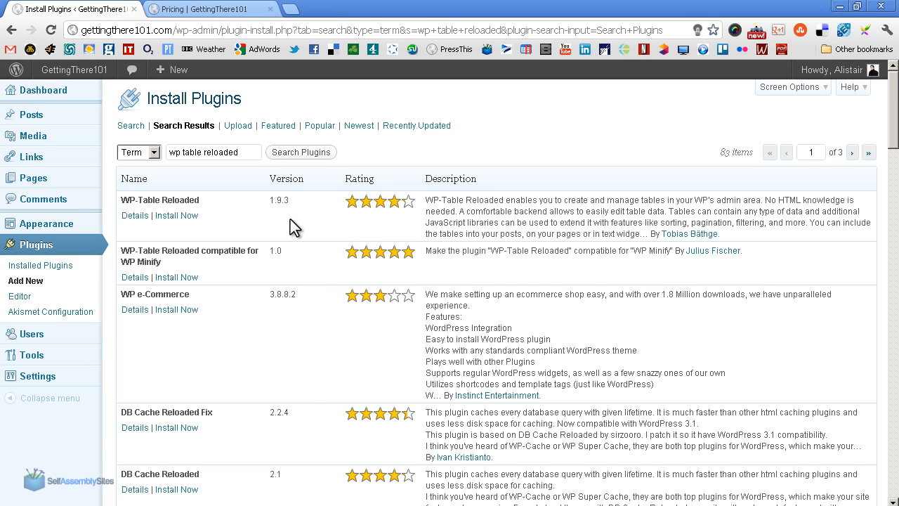
# Step: Install the WP-Table Reloaded plugin and activate it
pyautogui.click(182, 216)
pyautogui.click(477, 276)
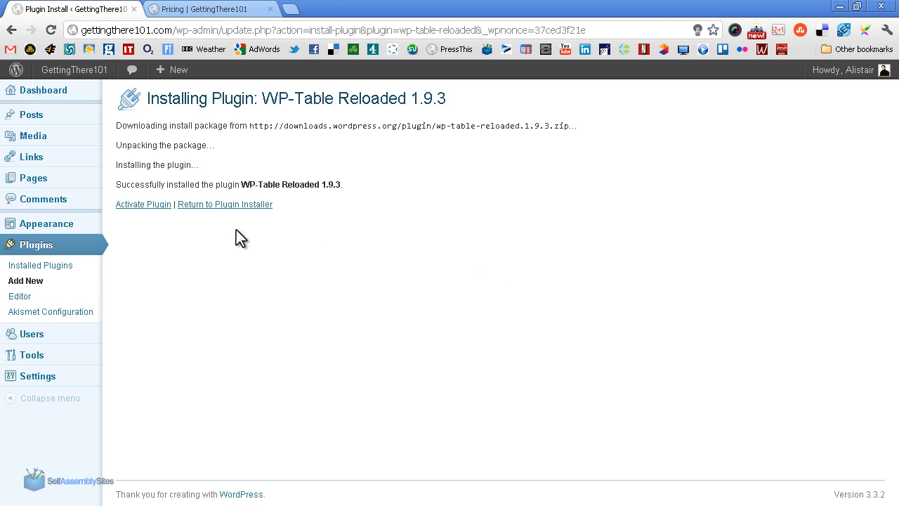
pyautogui.click(131, 206)
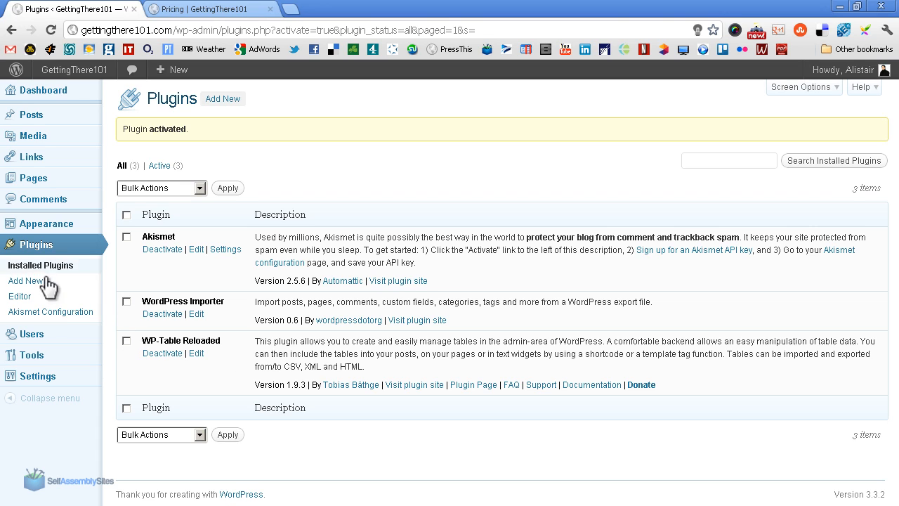
# Step: Open WP-Table Reloaded's page for importing a table
pyautogui.moveTo(37, 358)
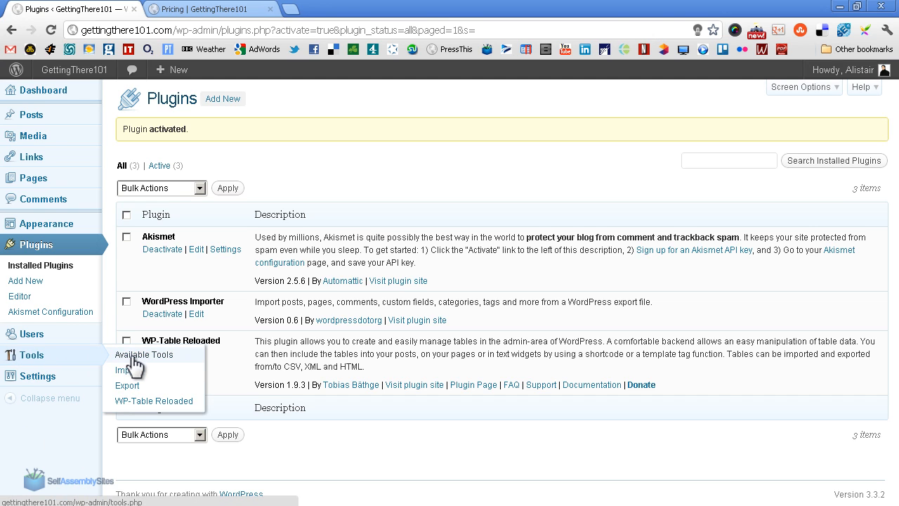
pyautogui.click(133, 401)
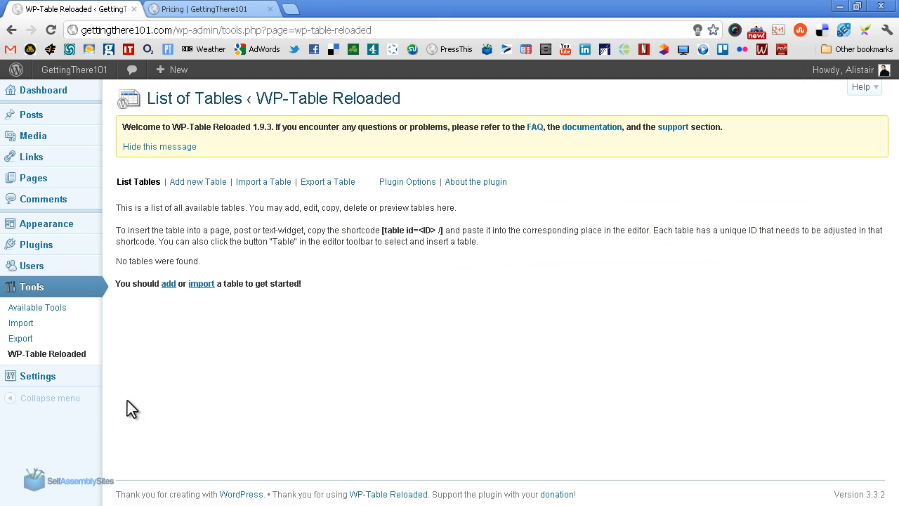
pyautogui.click(207, 285)
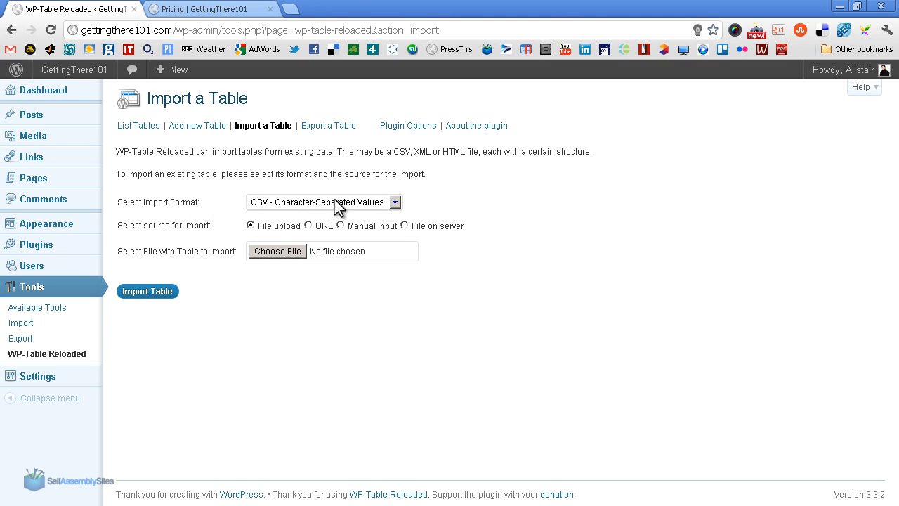
# Step: Import PricingTableSample01.csv by file upload, using the CSV - Character-Separated Values format
pyautogui.click(395, 202)
pyautogui.click(397, 203)
pyautogui.click(284, 249)
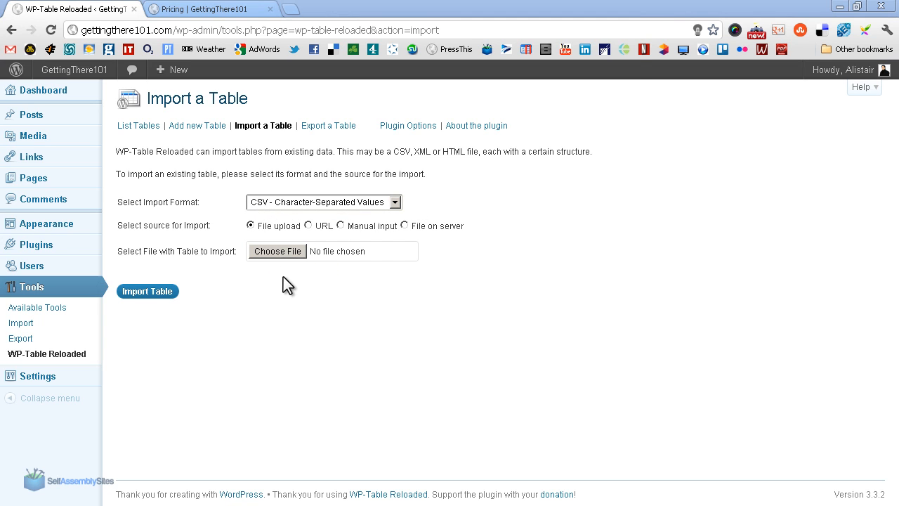
pyautogui.write('pric')
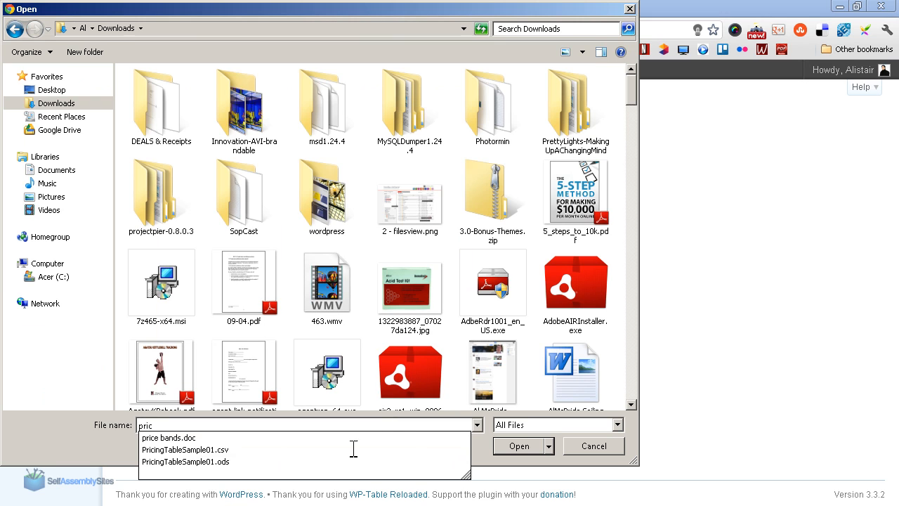
pyautogui.click(225, 450)
pyautogui.click(516, 446)
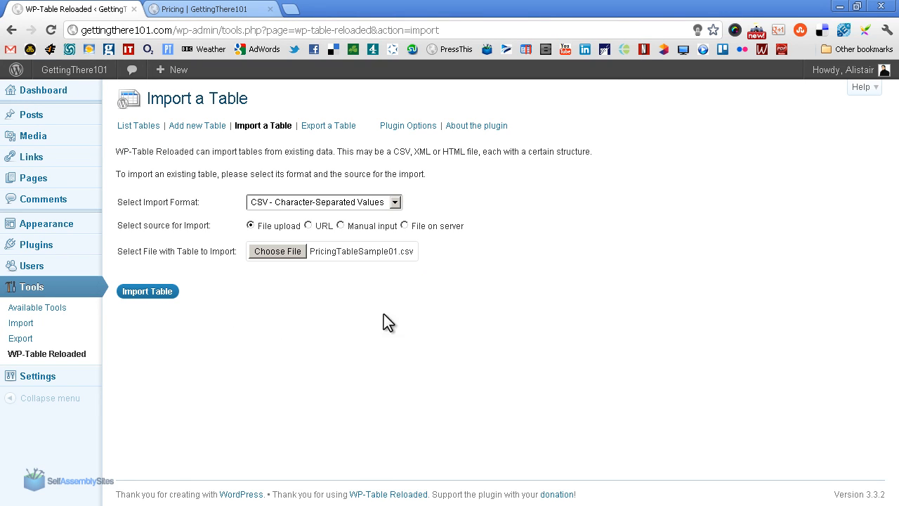
pyautogui.click(140, 293)
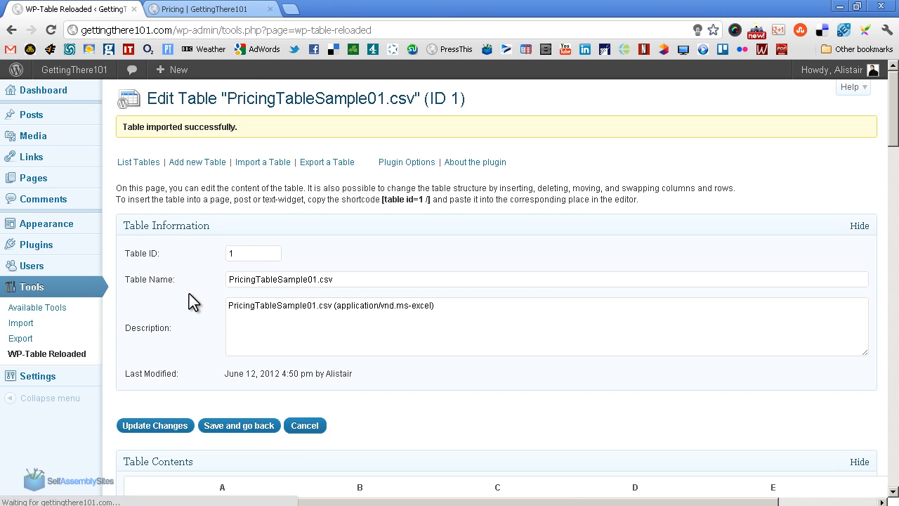
# Step: In the imported table's styling options, enable row highlighting, disable the table head, and save the changes
pyautogui.scroll(-2, 158, 298)
pyautogui.scroll(-3, 110, 293)
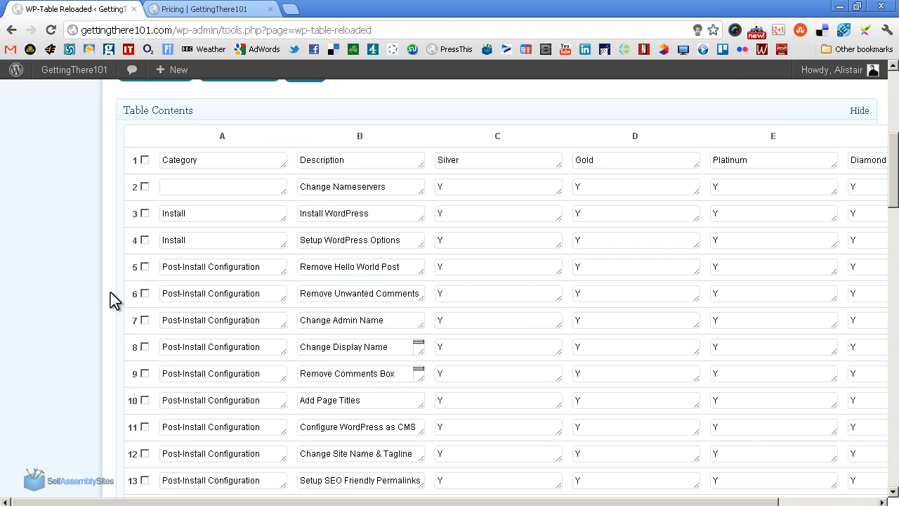
pyautogui.scroll(-1, 110, 292)
pyautogui.scroll(-8, 110, 293)
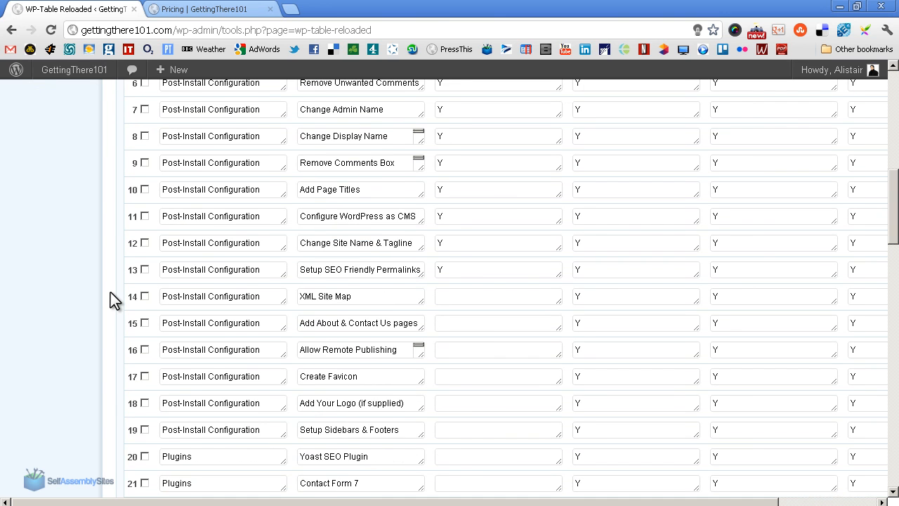
pyautogui.scroll(-2, 110, 292)
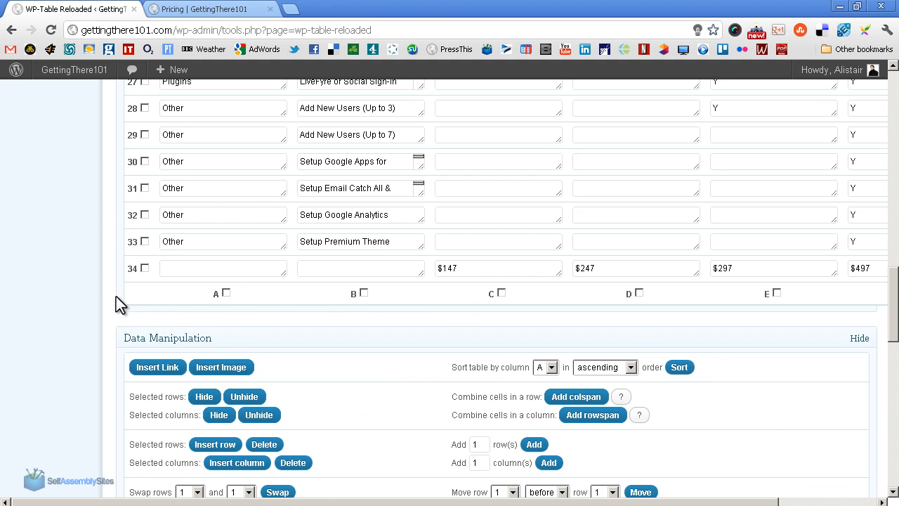
pyautogui.scroll(-2, 116, 304)
pyautogui.scroll(-1, 115, 296)
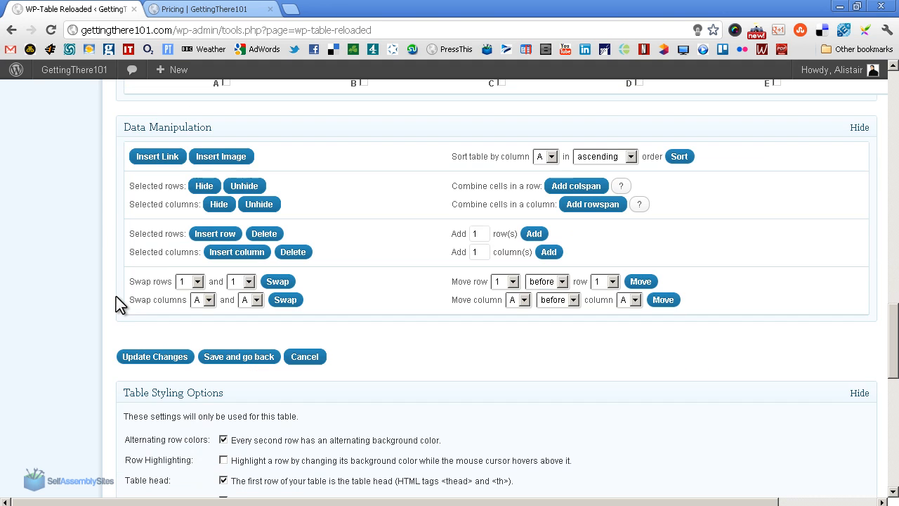
pyautogui.scroll(-3, 116, 297)
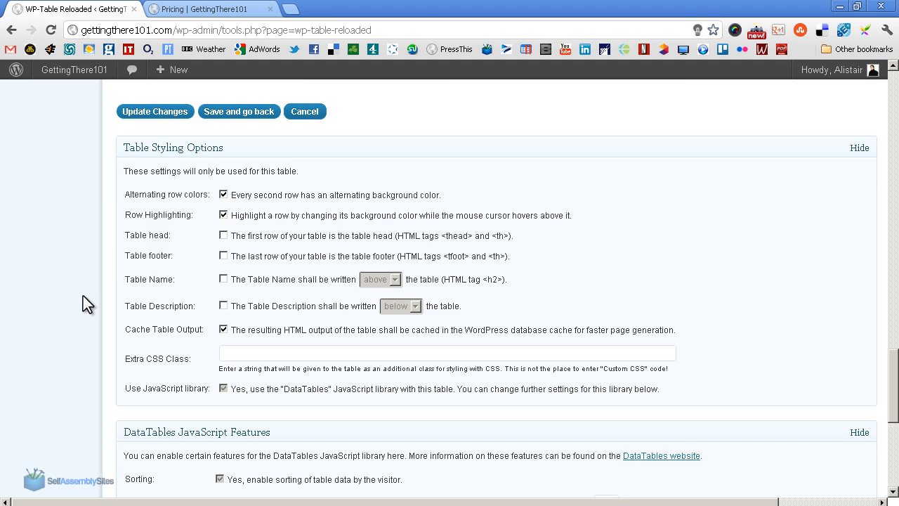
pyautogui.scroll(-3, 83, 296)
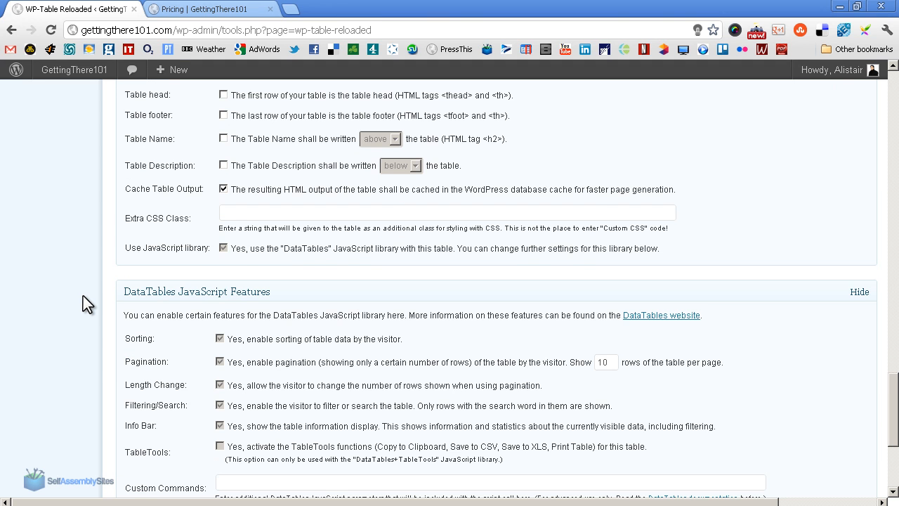
pyautogui.click(135, 480)
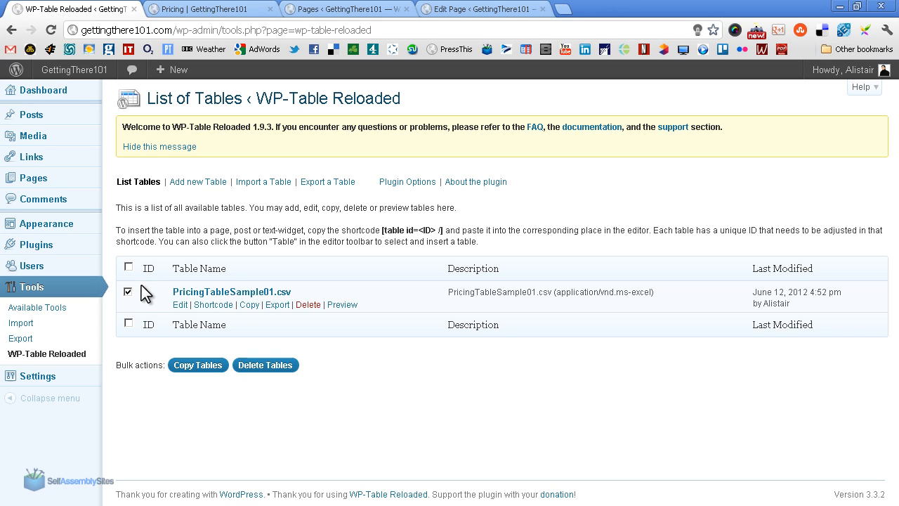
# Step: Copy the shortcode [table id=<ID> /] from the table list and replace the Pricing page's body text with it
pyautogui.moveTo(382, 232); pyautogui.dragTo(445, 231)
pyautogui.hotkey('ctrl', 'c')
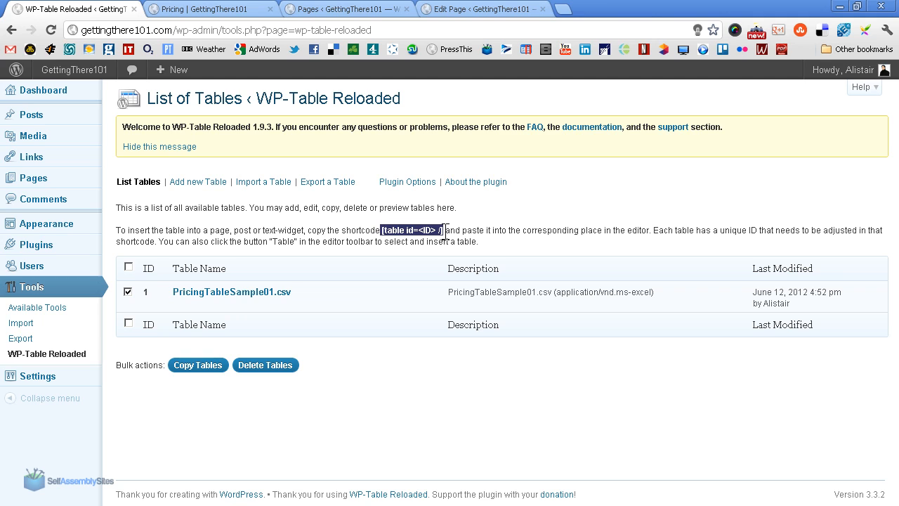
pyautogui.click(467, 11)
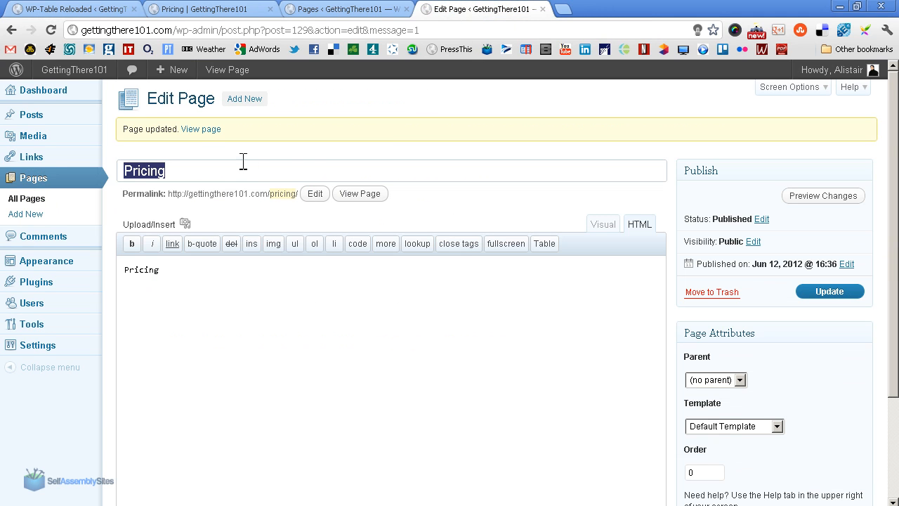
pyautogui.moveTo(163, 270); pyautogui.dragTo(123, 269)
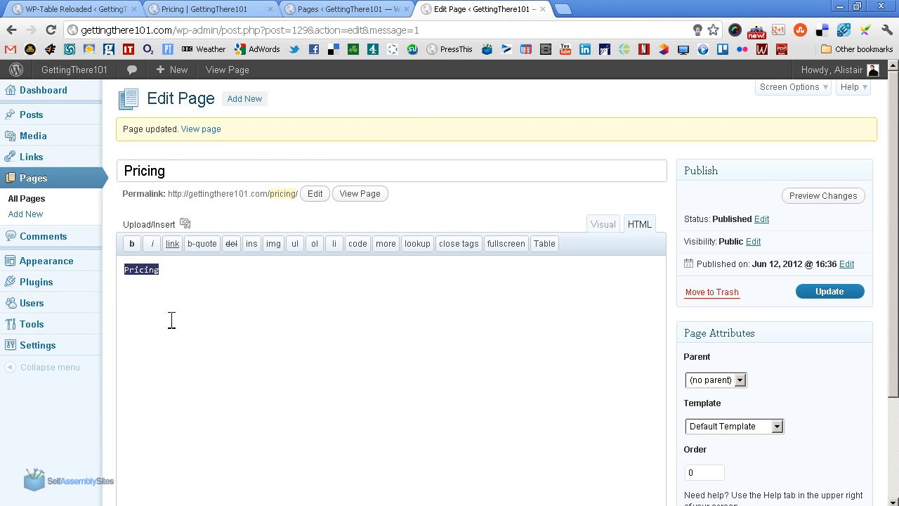
pyautogui.hotkey('ctrl', 'v')
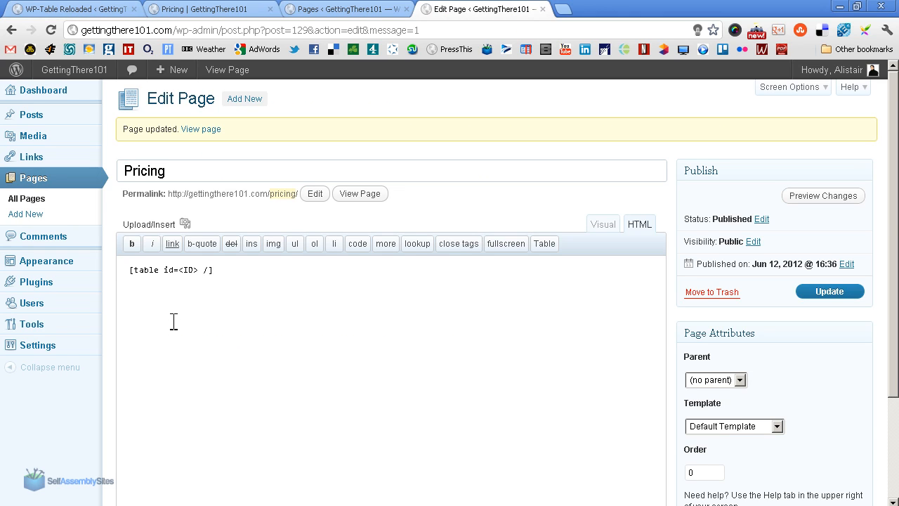
# Step: Set the shortcode's table ID to 1 and update the Pricing page
pyautogui.moveTo(200, 270); pyautogui.dragTo(180, 273)
pyautogui.write('1')
pyautogui.click(840, 297)
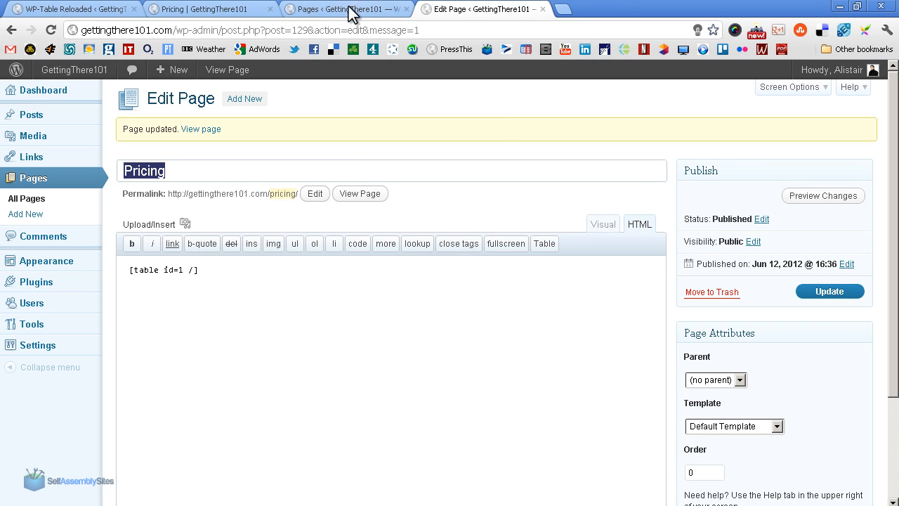
# Step: Reload the published Pricing page and look through the embedded table
pyautogui.click(205, 11)
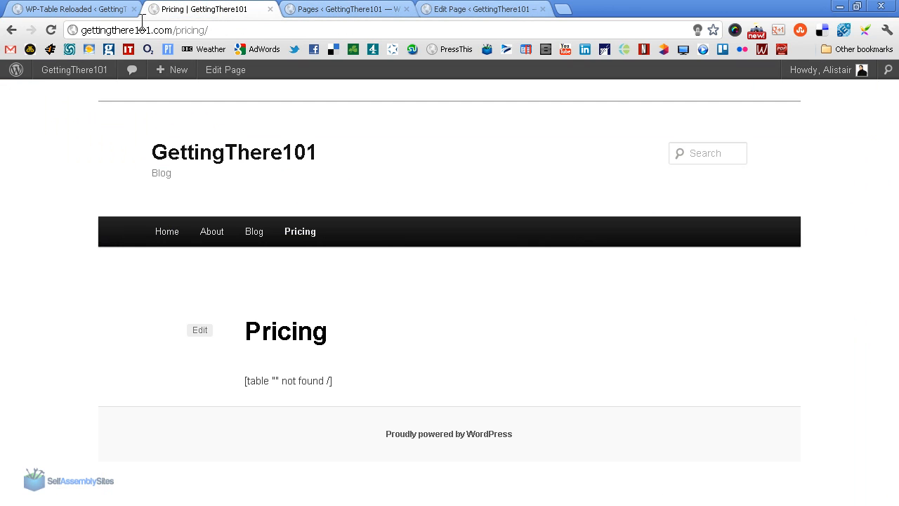
pyautogui.click(50, 29)
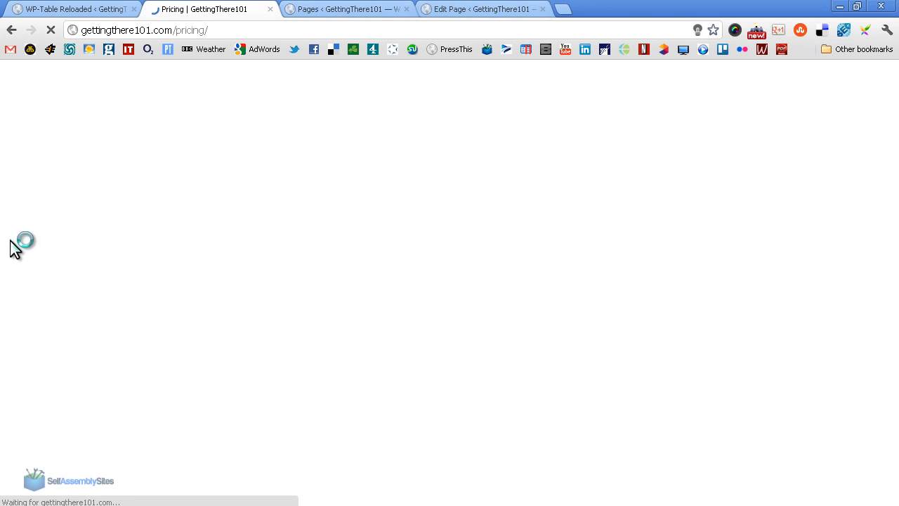
pyautogui.scroll(-3, 90, 229)
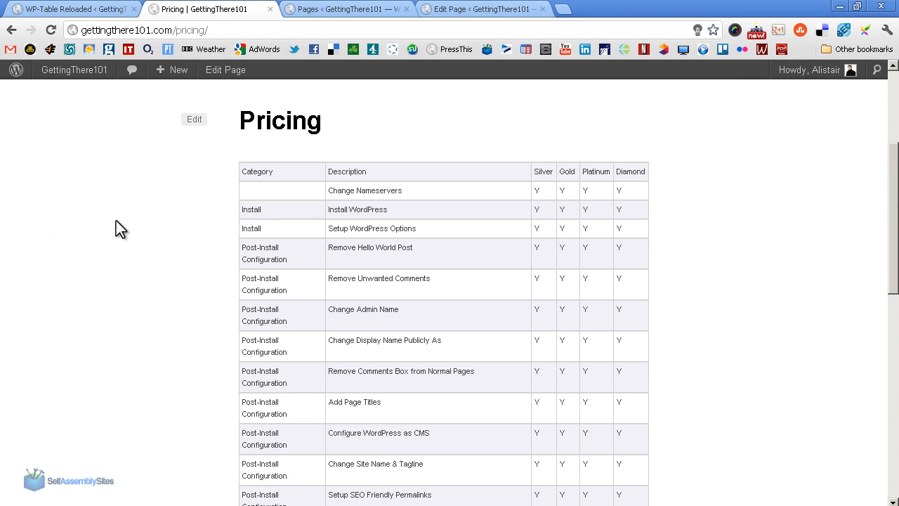
pyautogui.scroll(-4, 197, 278)
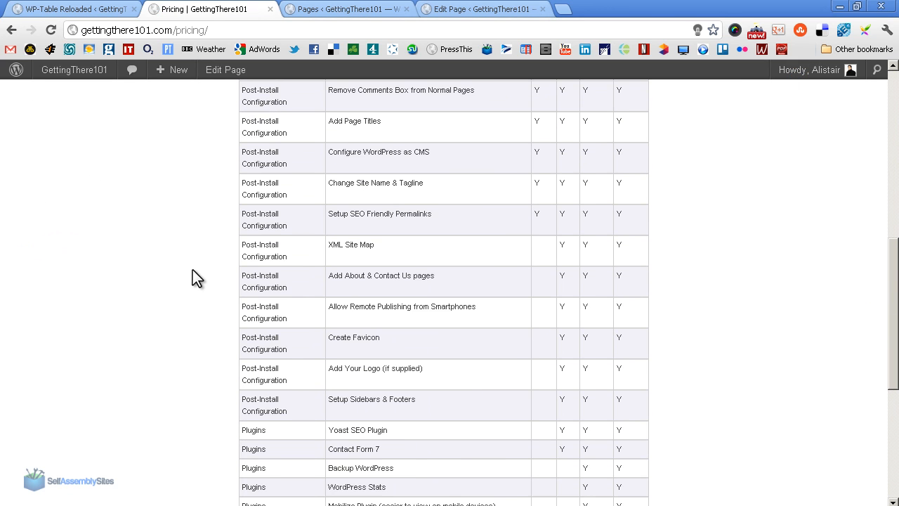
pyautogui.scroll(-4, 193, 270)
pyautogui.scroll(10, 193, 269)
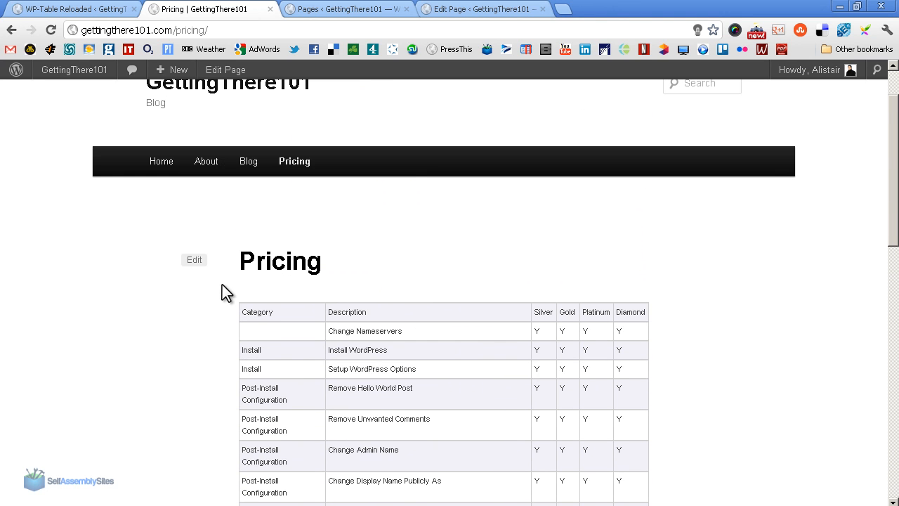
pyautogui.scroll(-3, 222, 285)
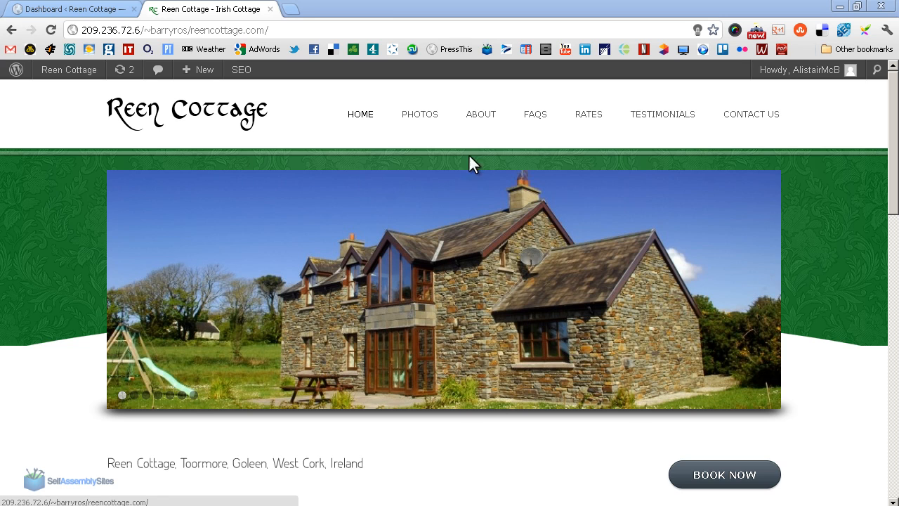
# Step: Open the Rates page of the Reen Cottage site and examine its weekly price table
pyautogui.click(590, 116)
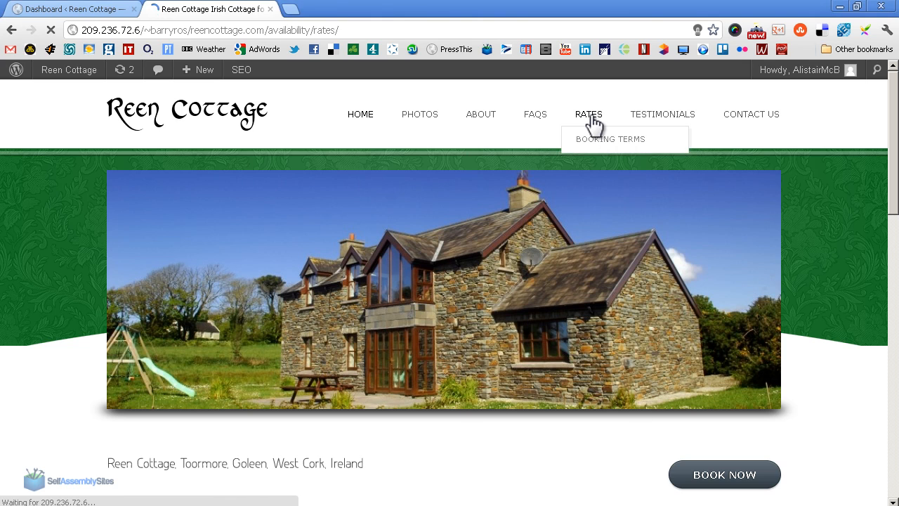
pyautogui.scroll(-3, 75, 269)
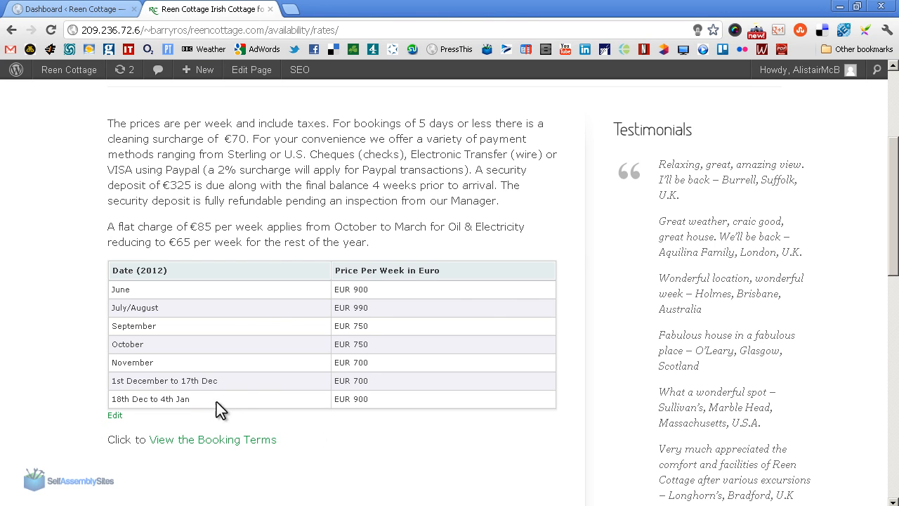
pyautogui.scroll(3, 50, 333)
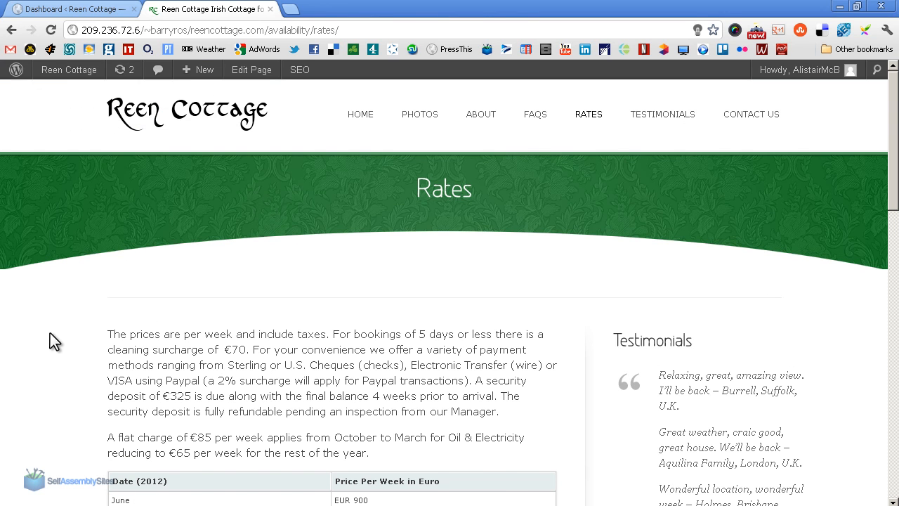
# Step: Open the Reen Cottage Pricing table for editing in the site's WP-Table Reloaded plugin and go to its contents
pyautogui.click(95, 9)
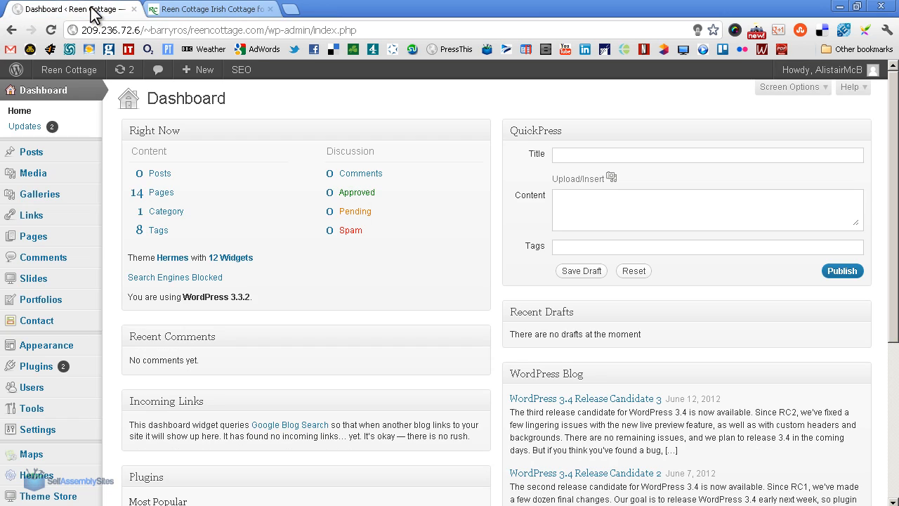
pyautogui.moveTo(90, 413)
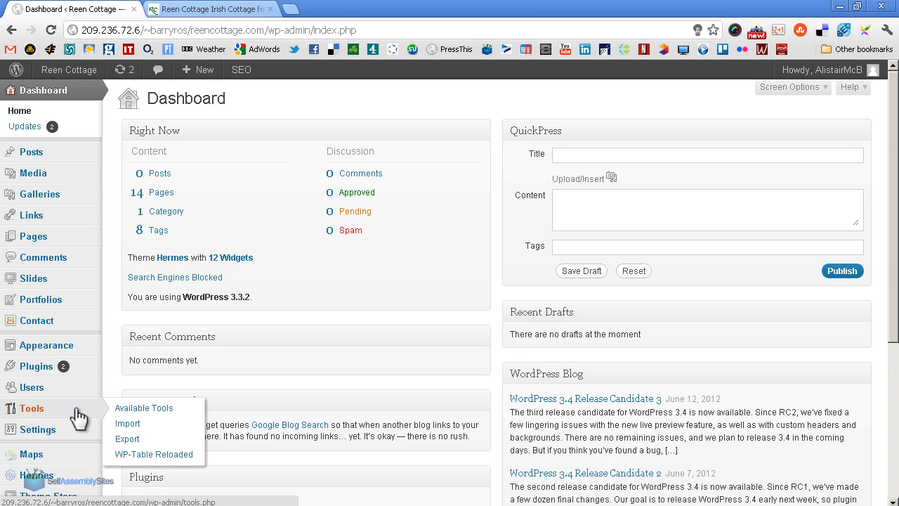
pyautogui.click(139, 455)
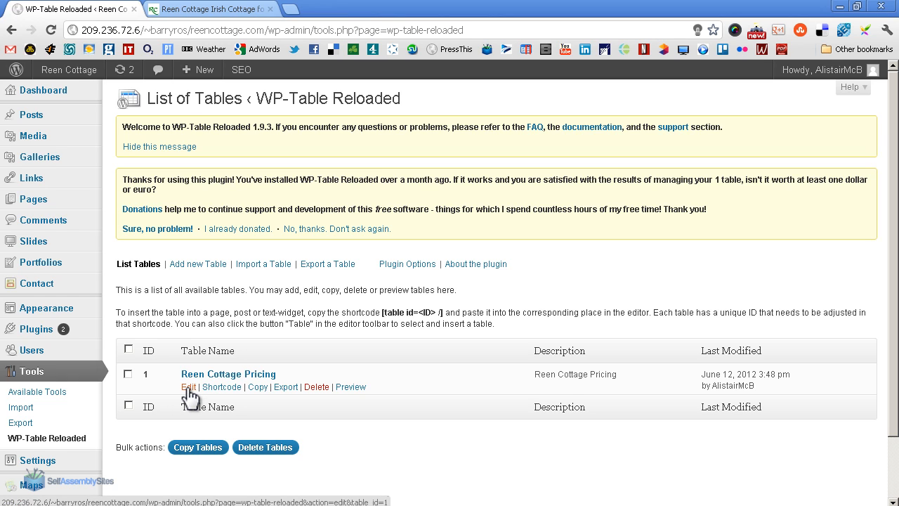
pyautogui.click(189, 387)
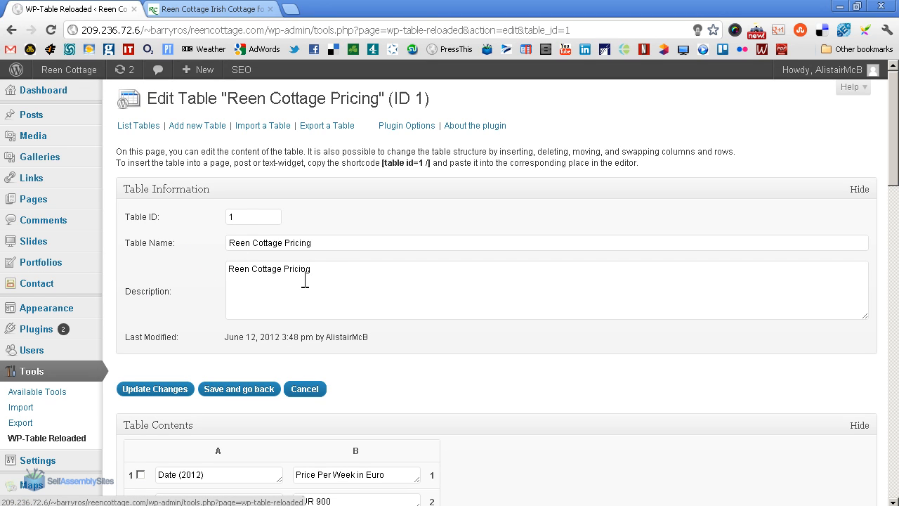
pyautogui.scroll(-4, 108, 299)
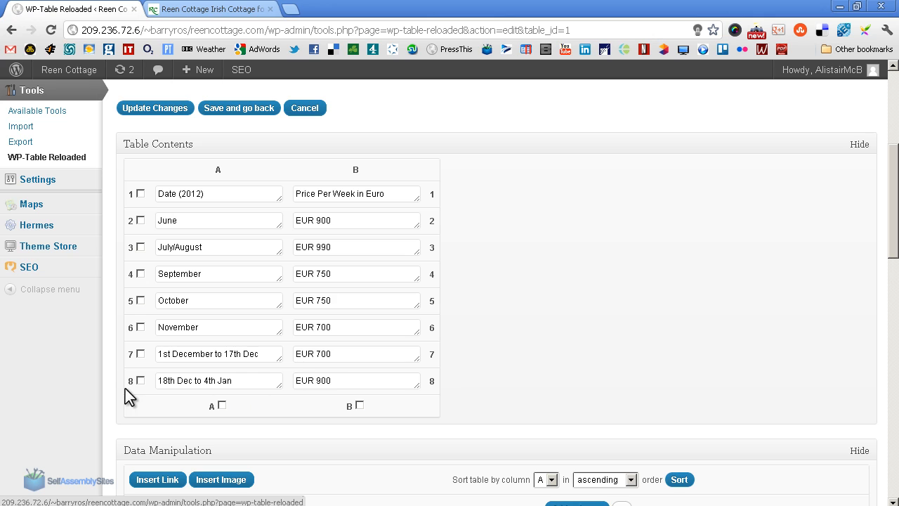
pyautogui.scroll(-1, 117, 378)
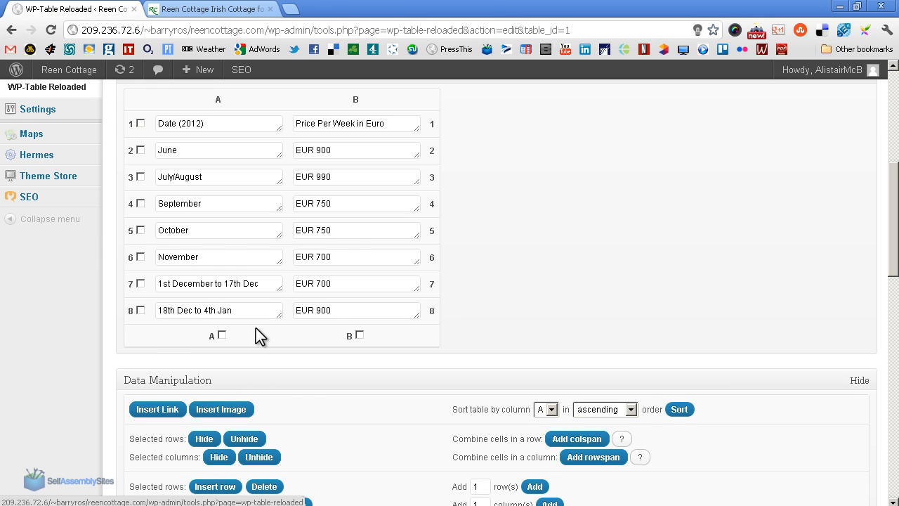
# Step: Set the weekly price for 18th Dec to 4th Jan to EUR 750 in the table contents
pyautogui.click(339, 312)
pyautogui.press('BackSpace')
pyautogui.press('BackSpace')
pyautogui.press('BackSpace')
pyautogui.write('750')
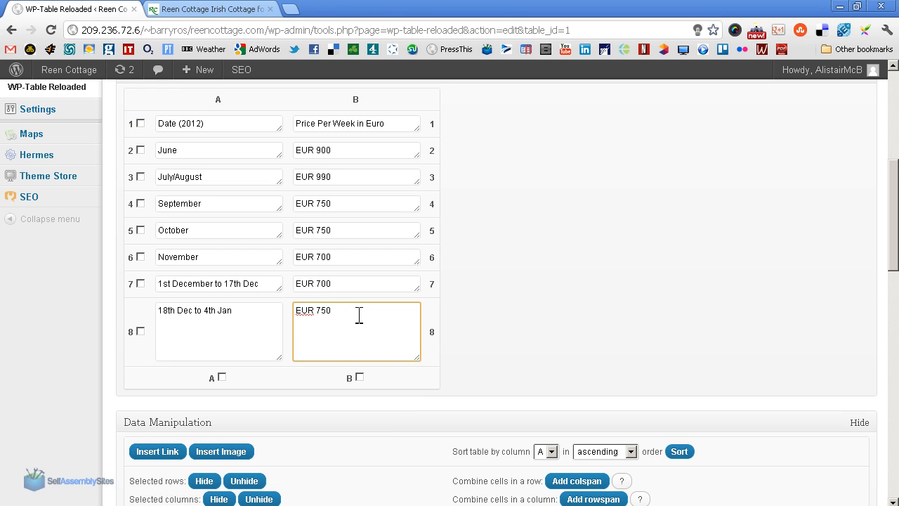
pyautogui.click(503, 312)
pyautogui.scroll(2, 503, 312)
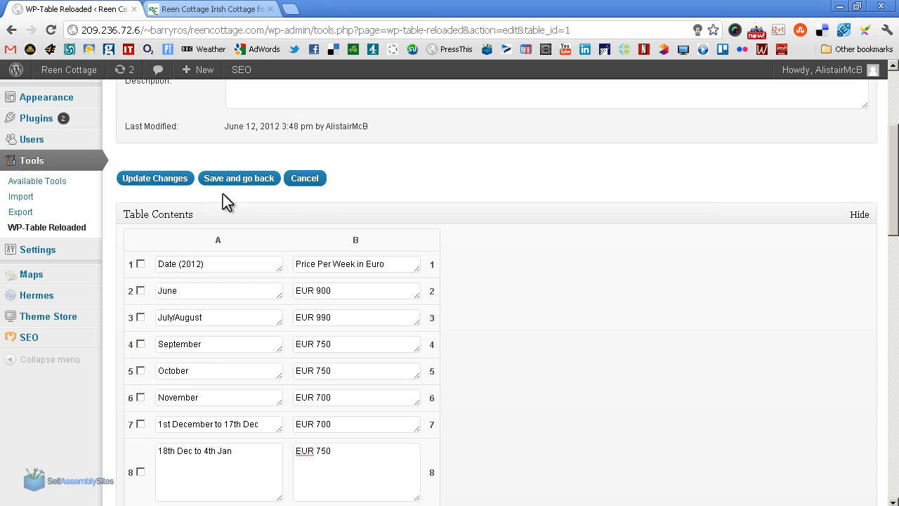
pyautogui.click(144, 181)
# Step: Set the weekly price for 18th Dec to 4th Jan back to EUR 900
pyautogui.scroll(-2, 548, 316)
pyautogui.click(334, 314)
pyautogui.press('BackSpace')
pyautogui.press('BackSpace')
pyautogui.press('BackSpace')
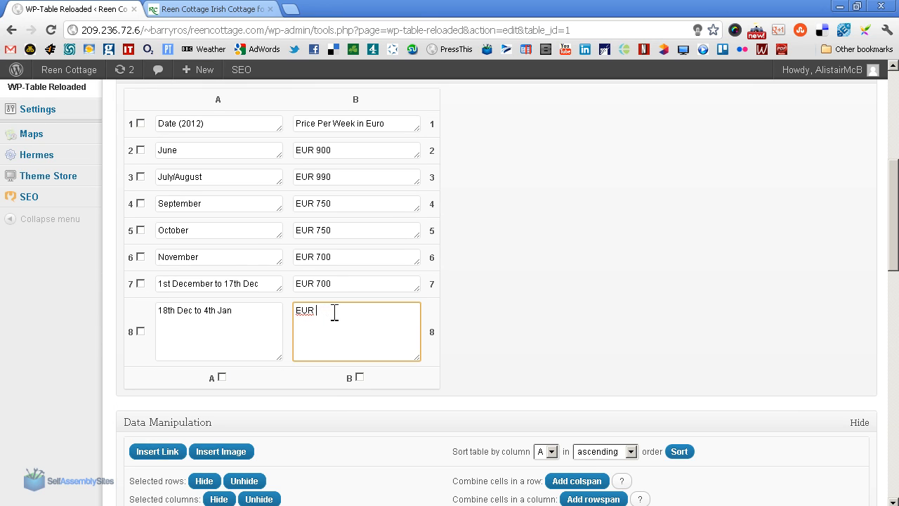
pyautogui.write('900')
pyautogui.click(500, 320)
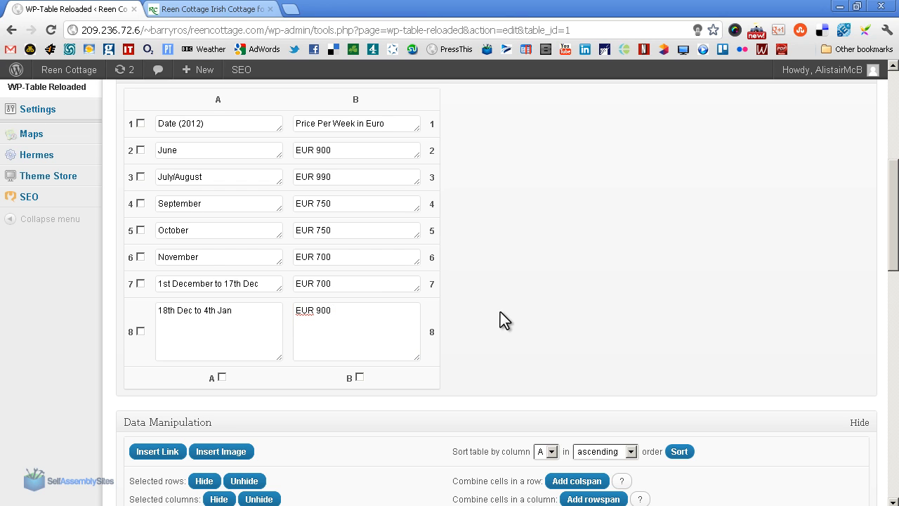
# Step: Insert a blank row above the 18th Dec to 4th Jan row of the pricing table
pyautogui.scroll(-1, 493, 319)
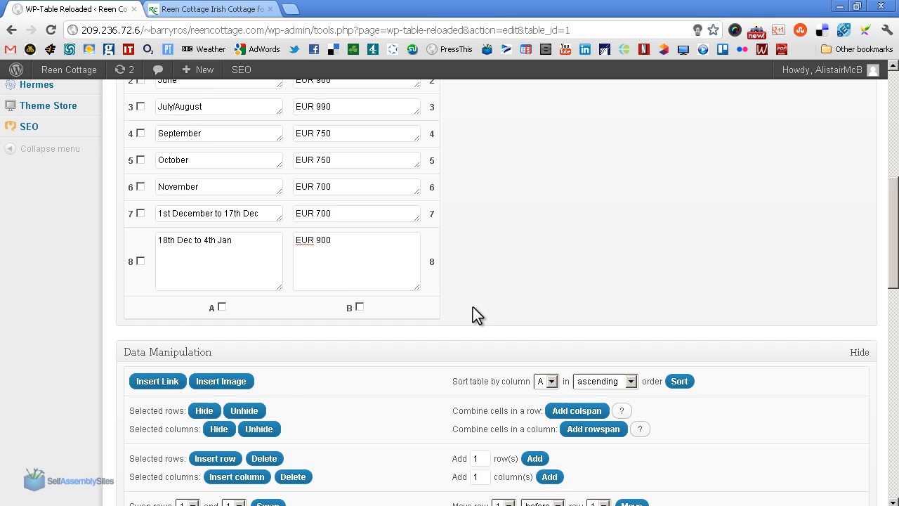
pyautogui.scroll(-1, 474, 308)
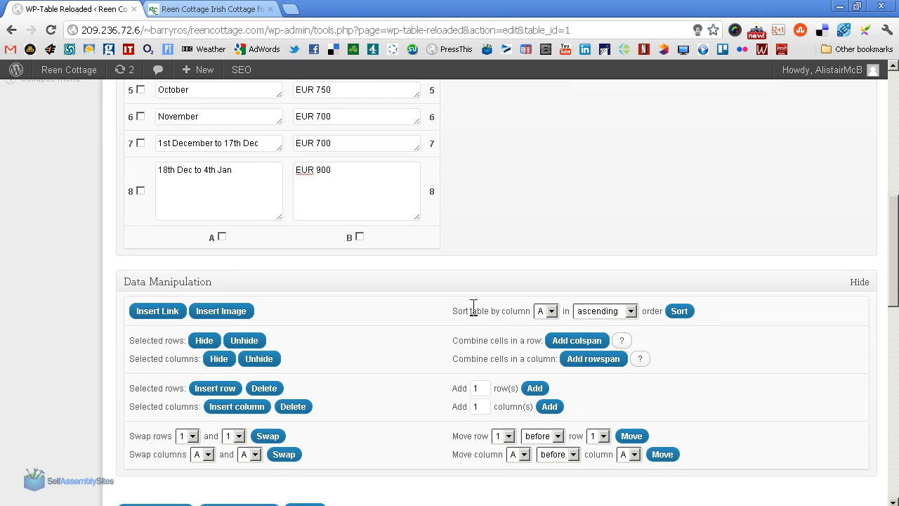
pyautogui.click(140, 190)
pyautogui.click(213, 391)
pyautogui.click(441, 289)
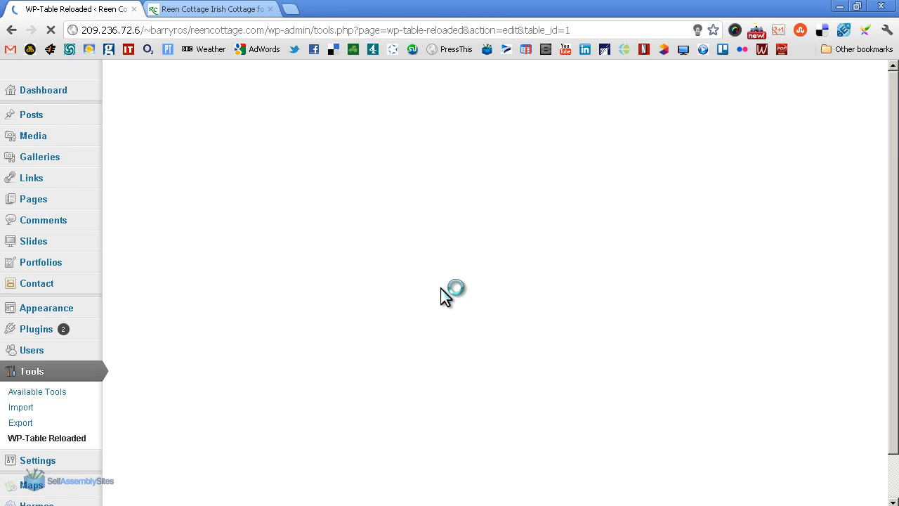
# Step: Move row 9, 18th Dec to 4th Jan, before the blank row 8
pyautogui.scroll(-1, 343, 288)
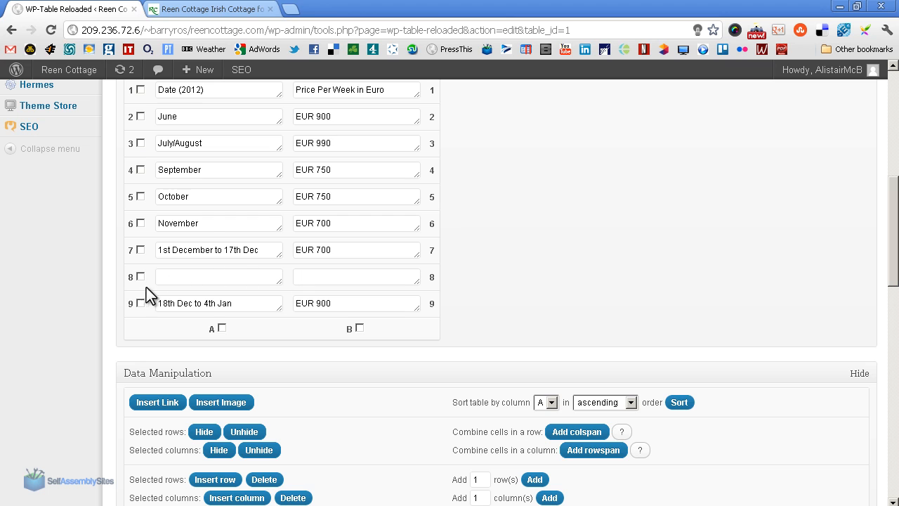
pyautogui.scroll(-2, 105, 309)
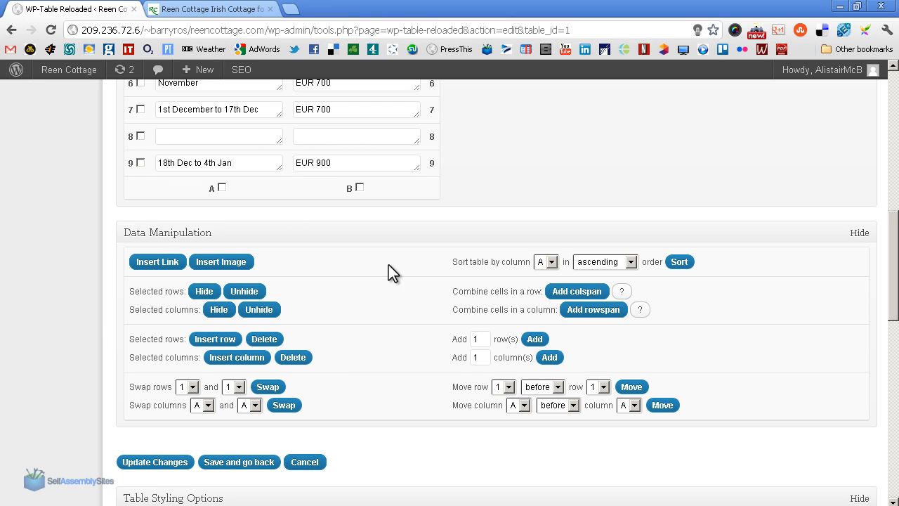
pyautogui.click(511, 386)
pyautogui.click(512, 485)
pyautogui.click(558, 389)
pyautogui.click(560, 388)
pyautogui.click(603, 388)
pyautogui.click(595, 474)
pyautogui.click(629, 389)
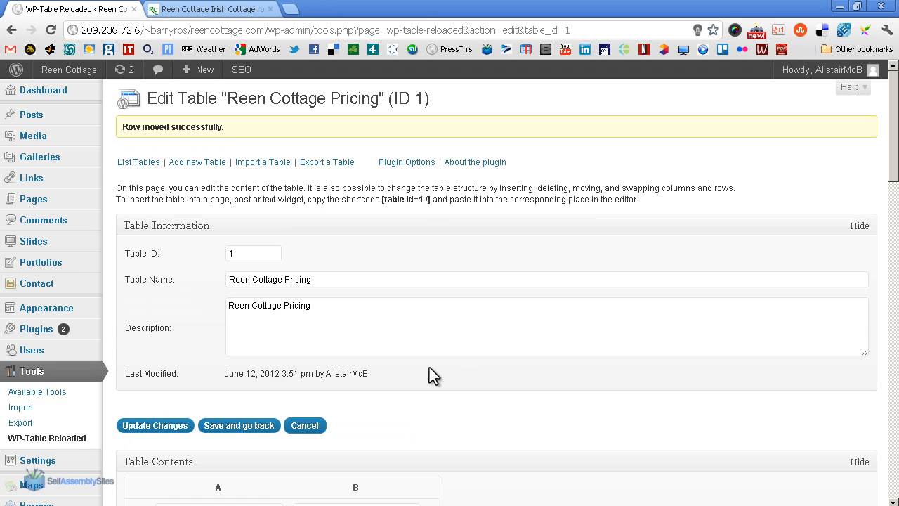
# Step: Fill the blank last row with "5th Jan to May" and "EUR 800", and save the table changes
pyautogui.scroll(-3, 430, 367)
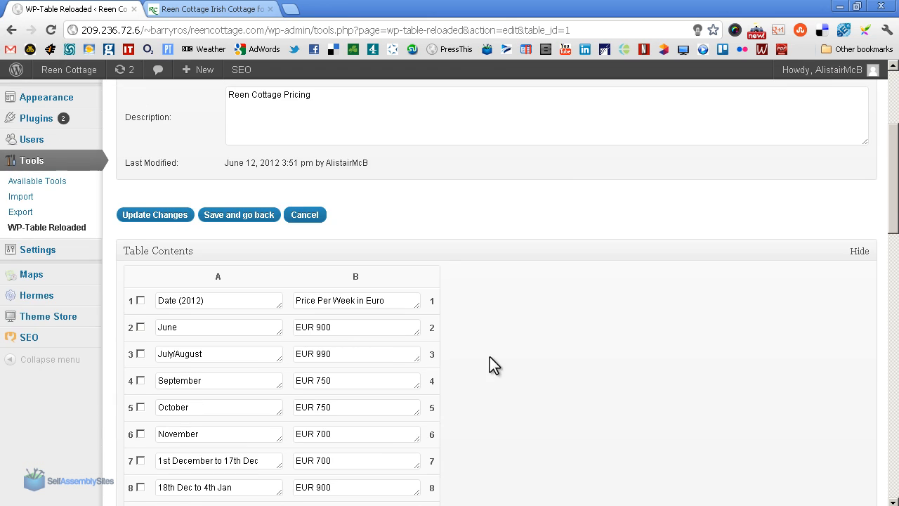
pyautogui.scroll(-1, 512, 364)
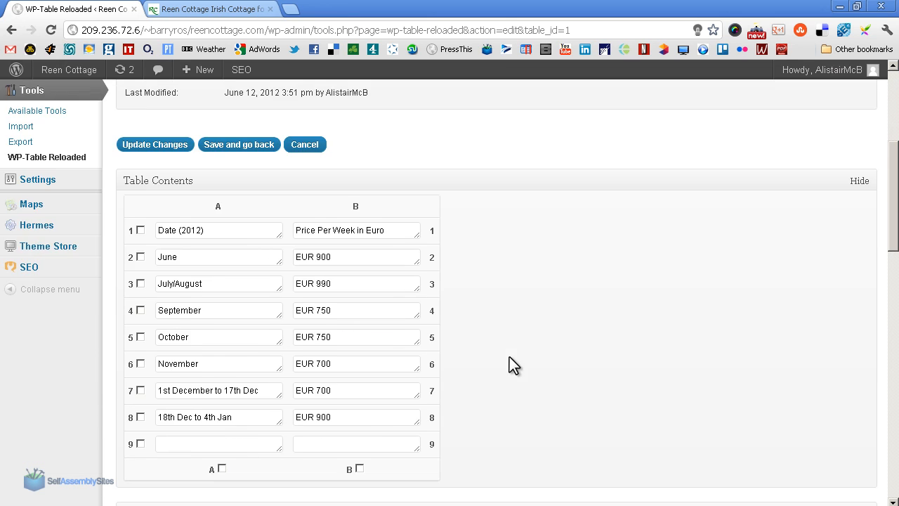
pyautogui.scroll(-1, 429, 359)
pyautogui.click(226, 372)
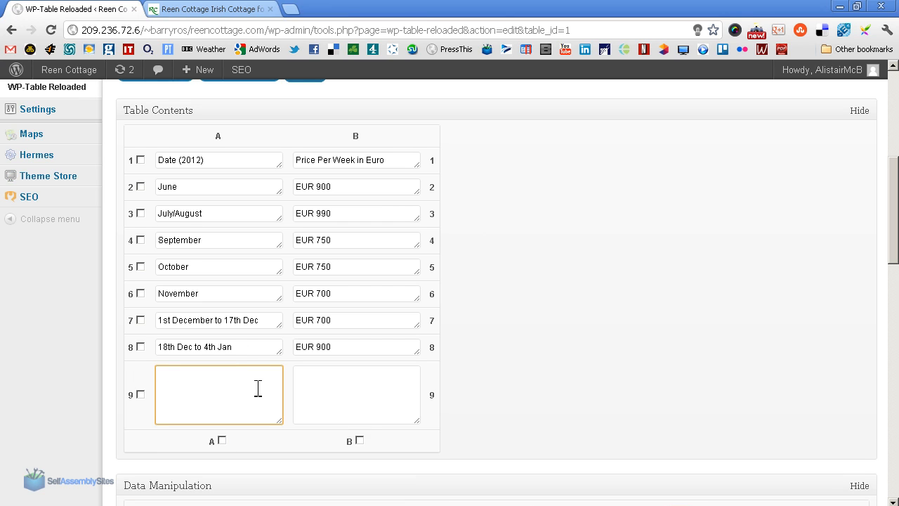
pyautogui.write('5th Jan to May')
pyautogui.press('Tab')
pyautogui.write('EUR 800')
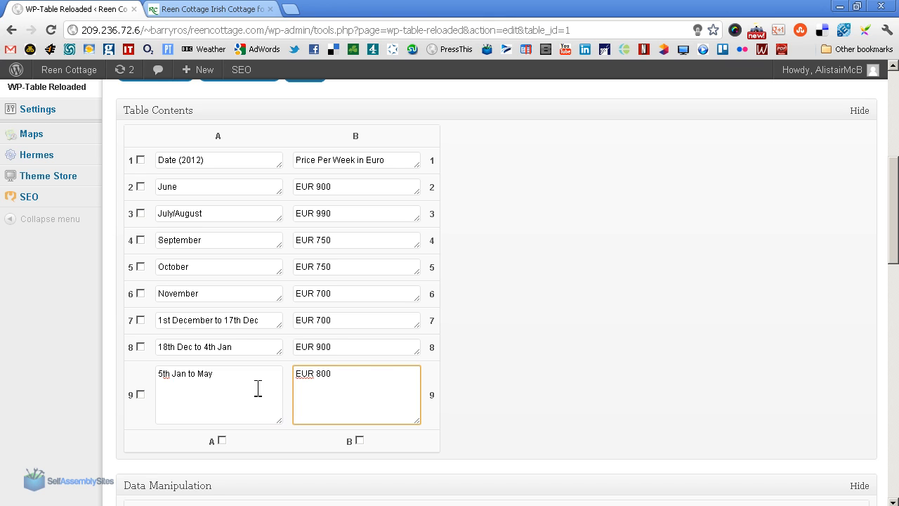
pyautogui.click(493, 376)
pyautogui.scroll(1, 488, 344)
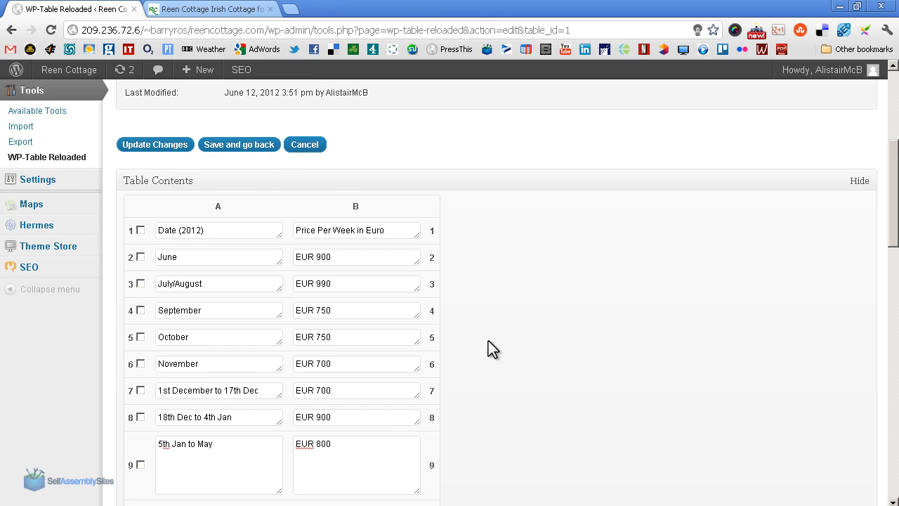
pyautogui.click(159, 143)
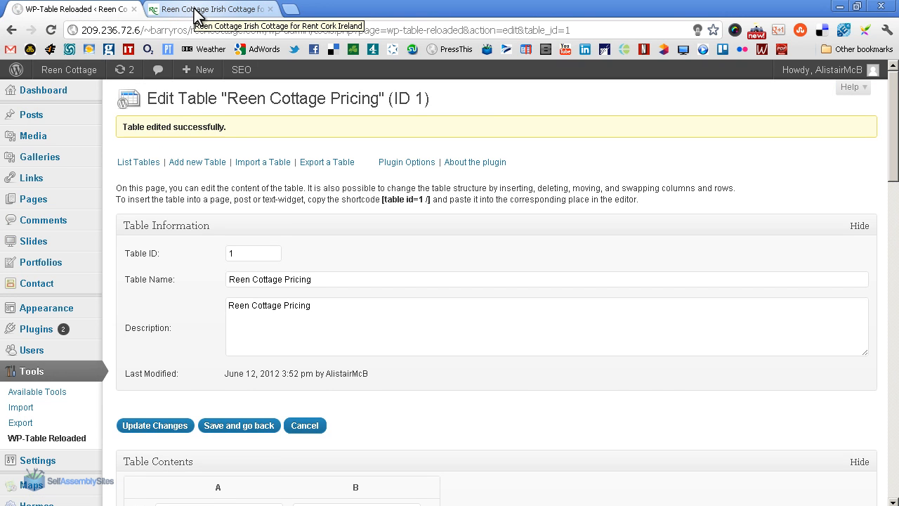
# Step: Reload the published Rates page and check its price table for the added row
pyautogui.click(198, 10)
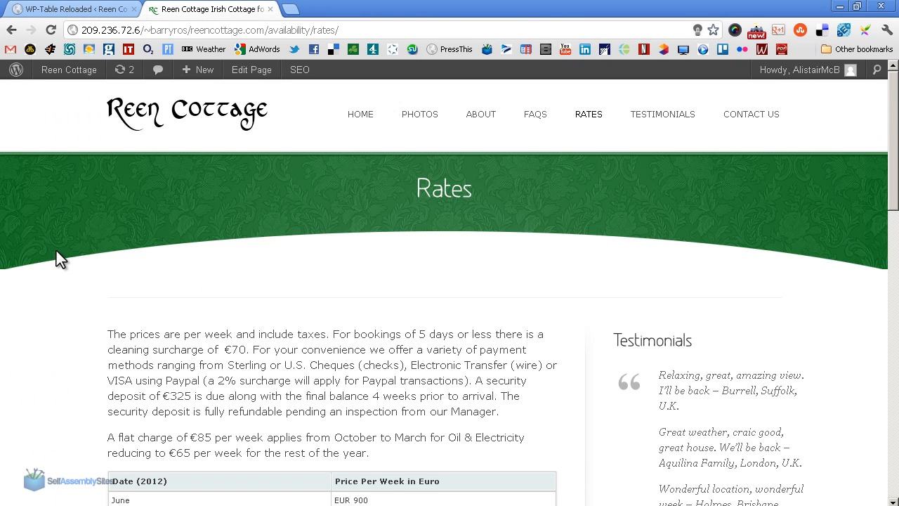
pyautogui.scroll(-3, 60, 259)
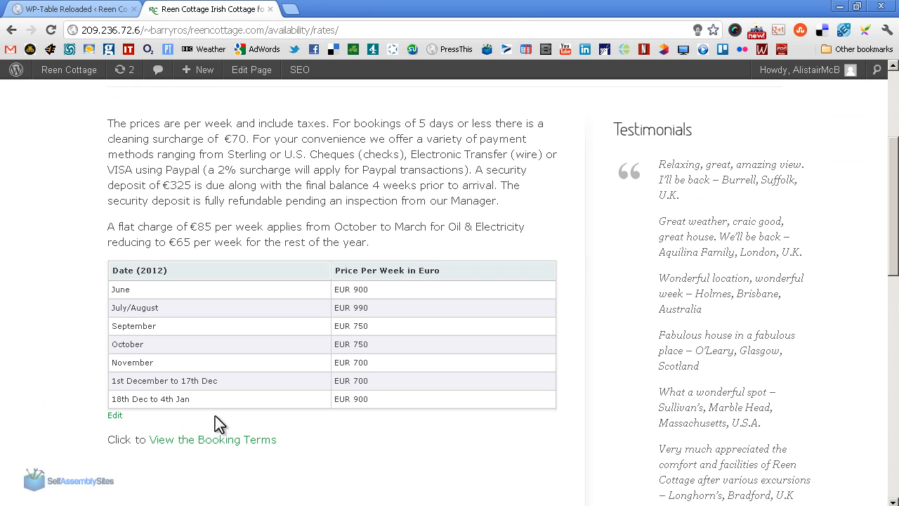
pyautogui.scroll(1, 48, 302)
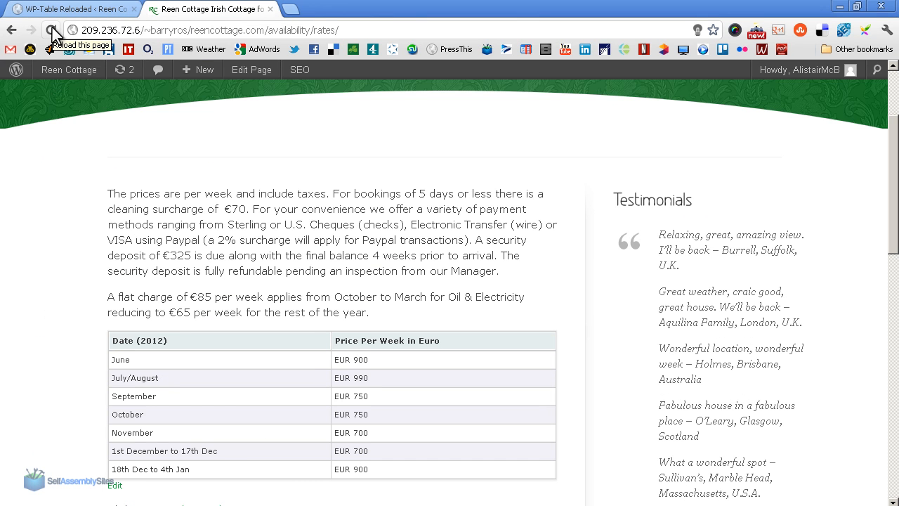
pyautogui.click(50, 30)
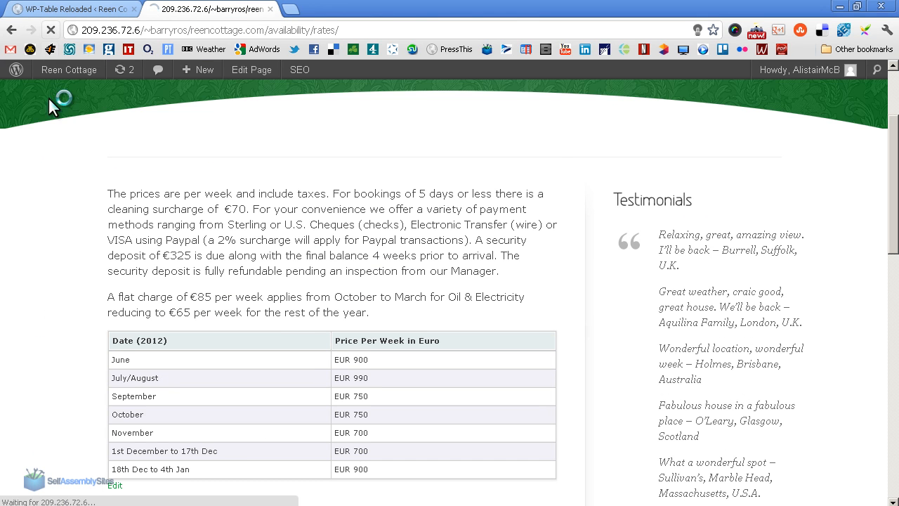
pyautogui.scroll(-2, 87, 255)
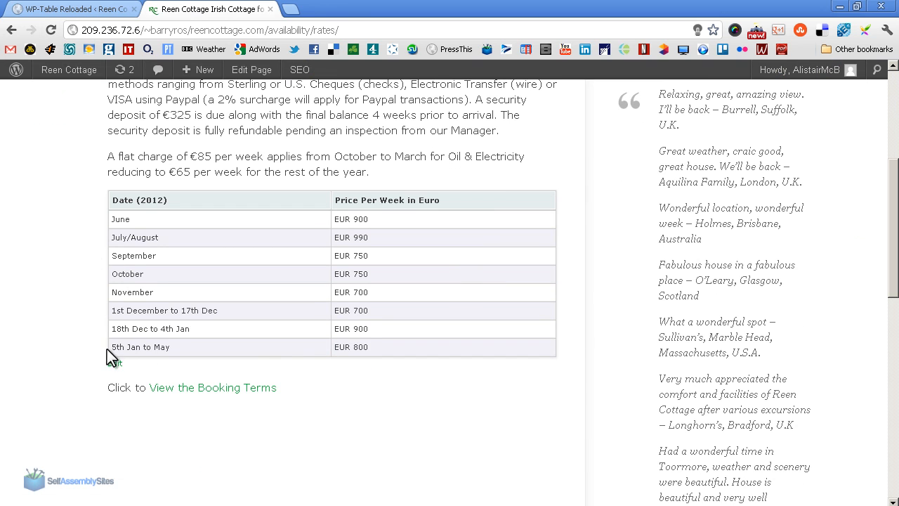